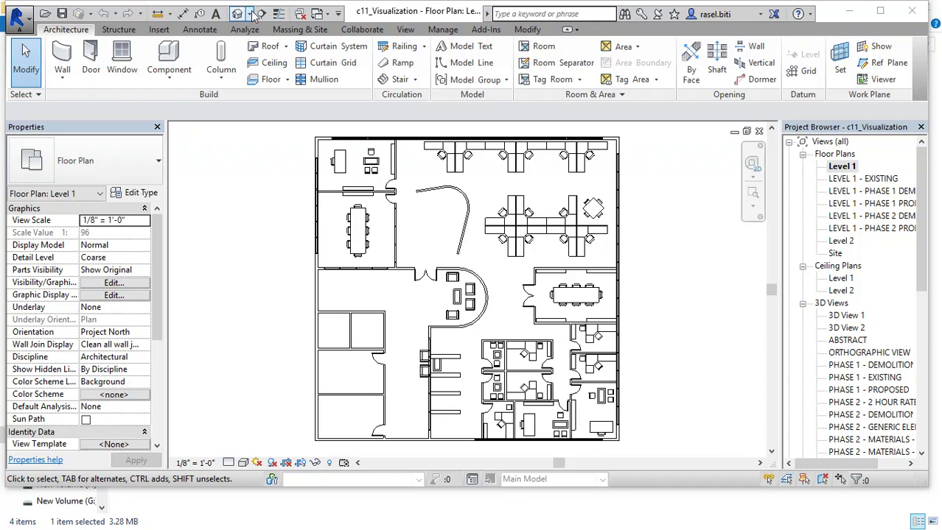
Create a walkthrough path on Level 1 from the southwest corridor through the double doors, around the curved wall, and down to the south wall.
{"action": "left_click", "coordinate": [251, 14]}
{"action": "left_click", "coordinate": [265, 62]}
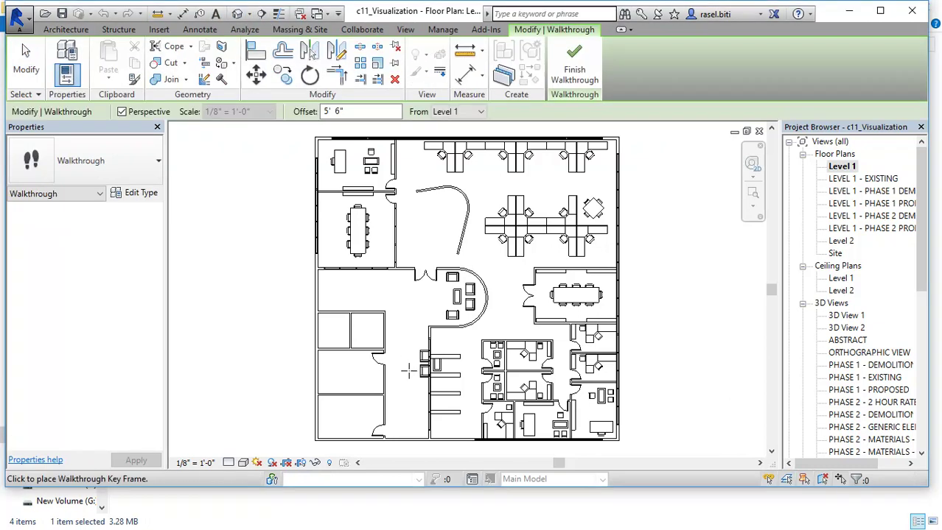
{"action": "left_click", "coordinate": [401, 430]}
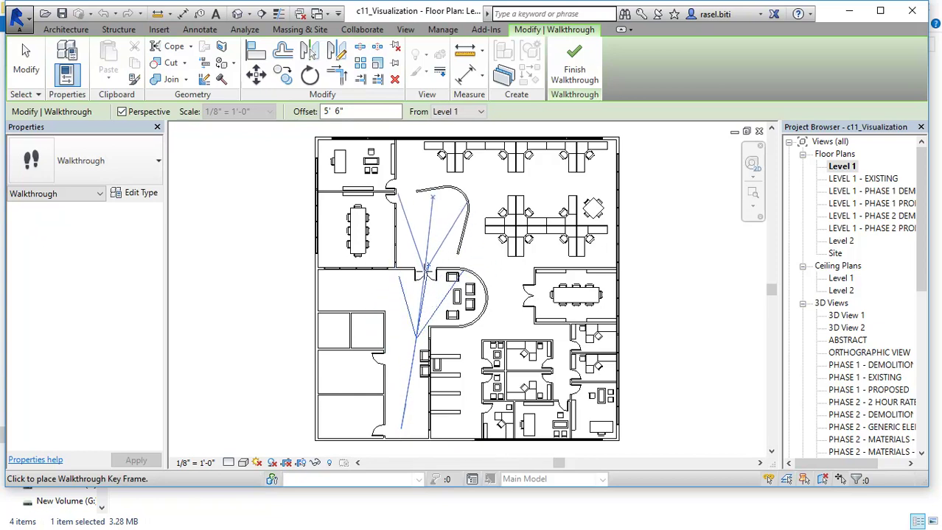
{"action": "left_click", "coordinate": [424, 255]}
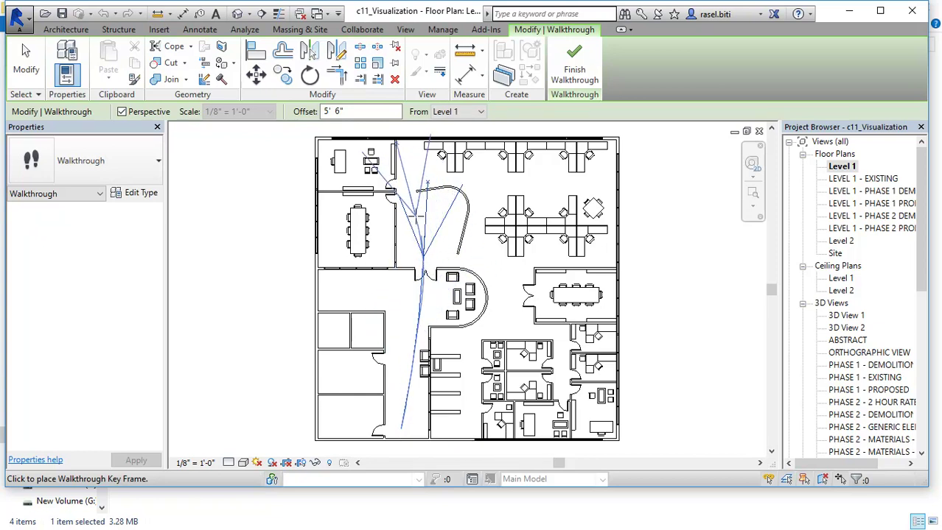
{"action": "left_click", "coordinate": [426, 175]}
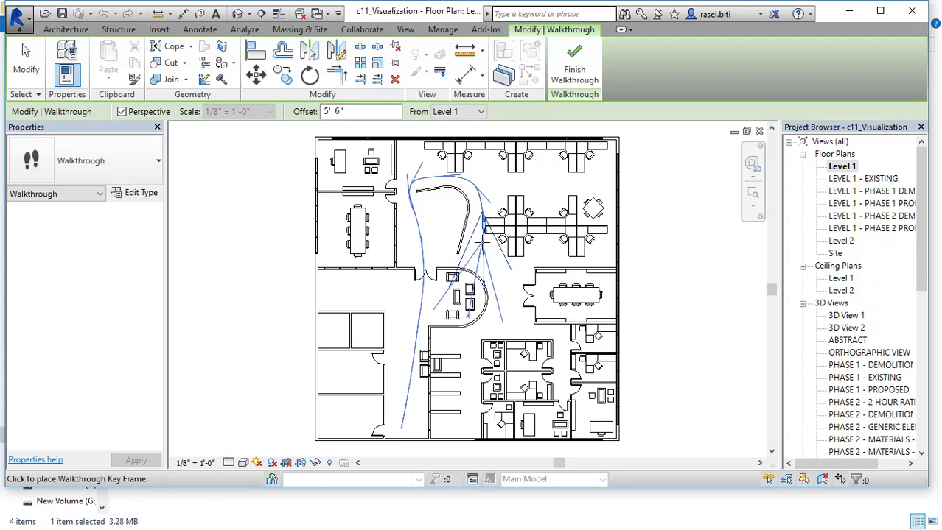
{"action": "left_click", "coordinate": [504, 315]}
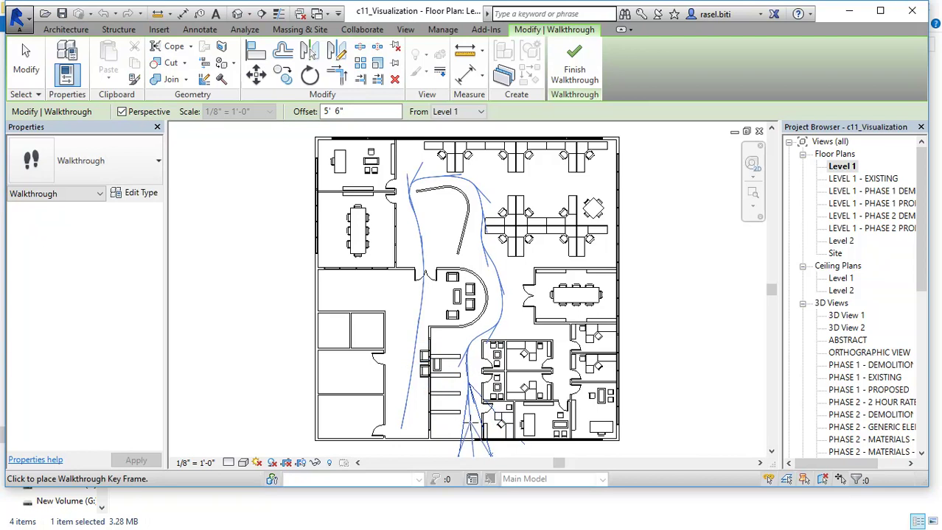
{"action": "left_click", "coordinate": [477, 427]}
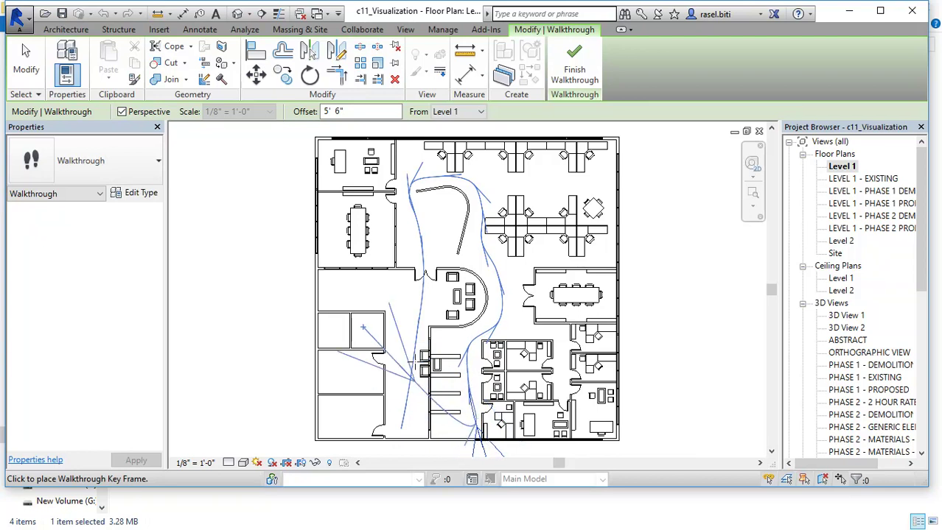
{"action": "left_click", "coordinate": [573, 67]}
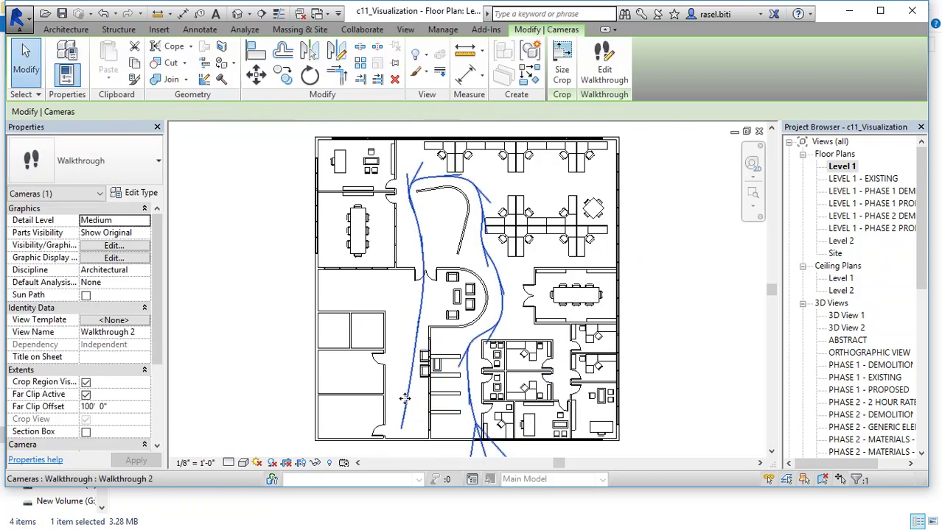
Edit the walkthrough path and inspect its key frames and camera on the Level 1 floor plan.
{"action": "left_click", "coordinate": [604, 72]}
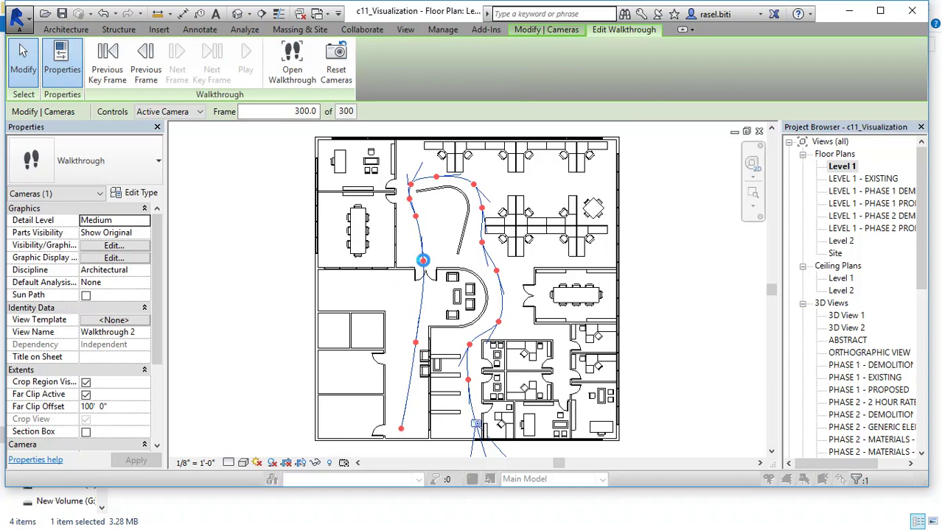
{"action": "left_click", "coordinate": [425, 268]}
{"action": "left_click", "coordinate": [500, 273]}
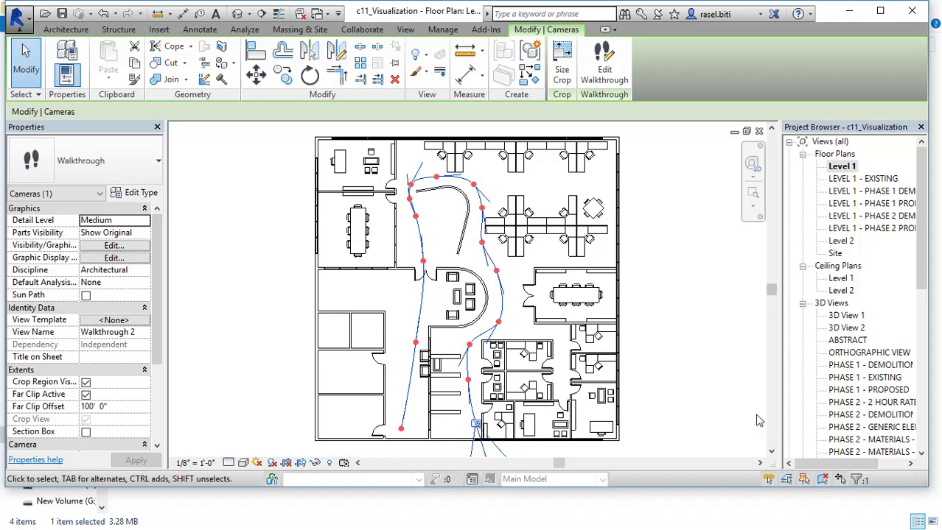
{"action": "scroll", "coordinate": [566, 379], "scroll_direction": "down", "scroll_amount": 3}
{"action": "scroll", "coordinate": [550, 433], "scroll_direction": "up", "scroll_amount": 3}
{"action": "scroll", "coordinate": [503, 271], "scroll_direction": "down", "scroll_amount": 2}
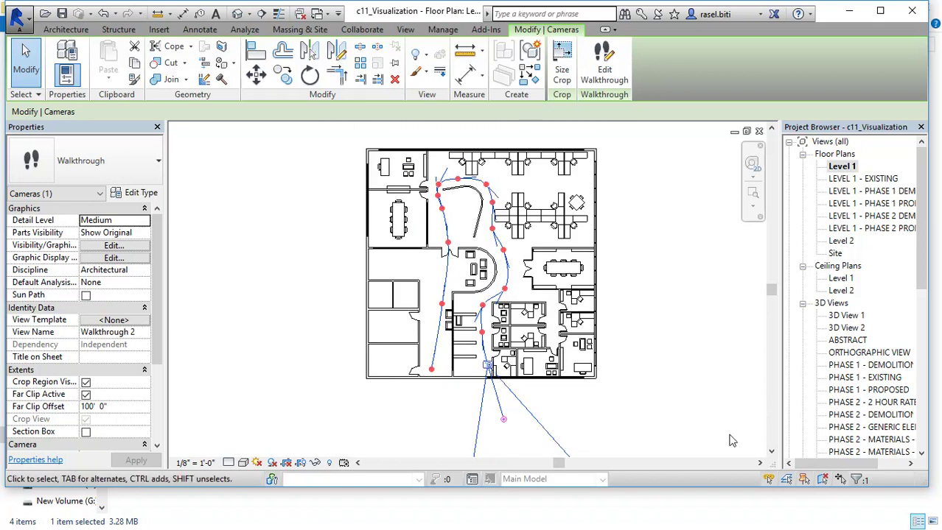
Maximize the window, open the Walkthrough 2 view and check its crop region size without changing it.
{"action": "left_click", "coordinate": [879, 10]}
{"action": "scroll", "coordinate": [456, 390], "scroll_direction": "down", "scroll_amount": 2}
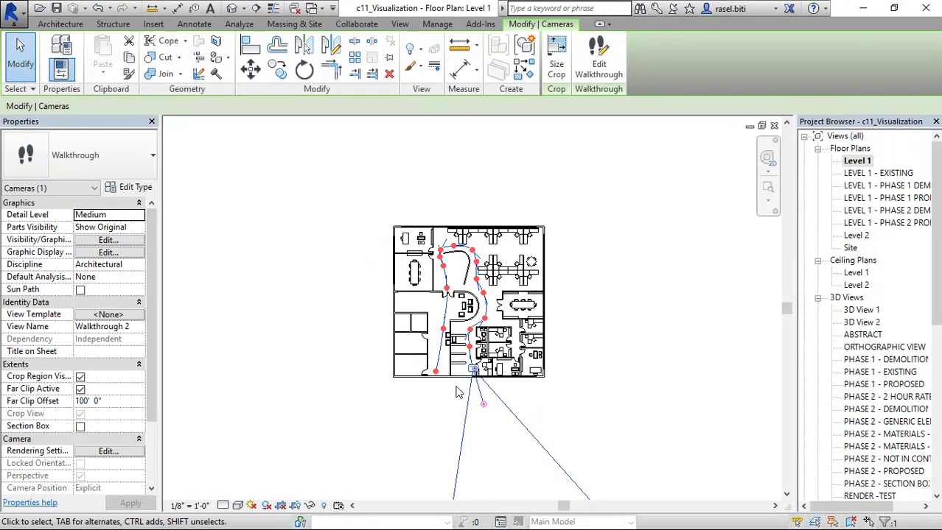
{"action": "scroll", "coordinate": [459, 245], "scroll_direction": "up", "scroll_amount": 1}
{"action": "scroll", "coordinate": [908, 292], "scroll_direction": "down", "scroll_amount": 7}
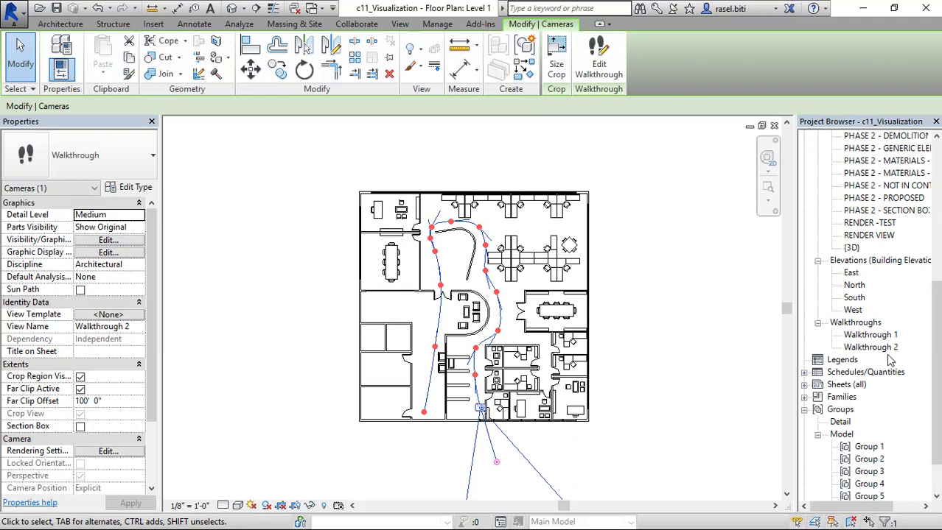
{"action": "double_click", "coordinate": [881, 347]}
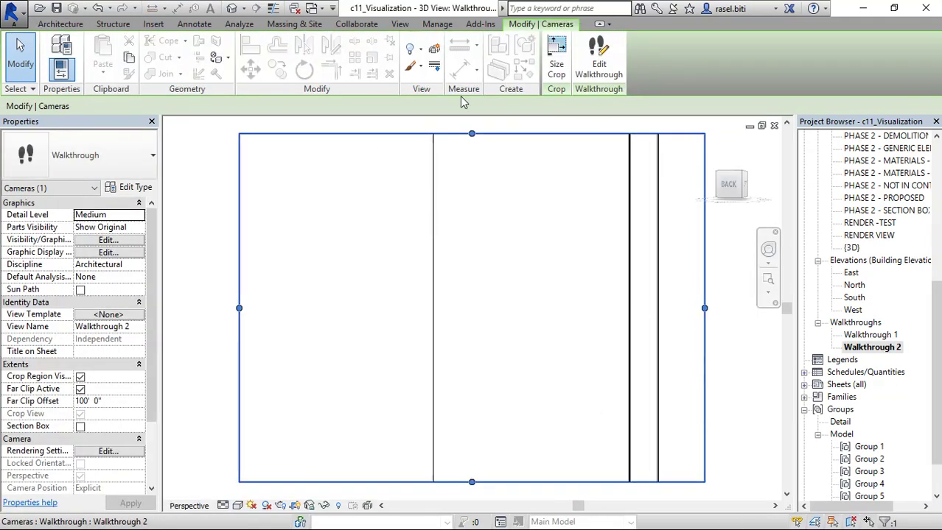
{"action": "left_click", "coordinate": [557, 62]}
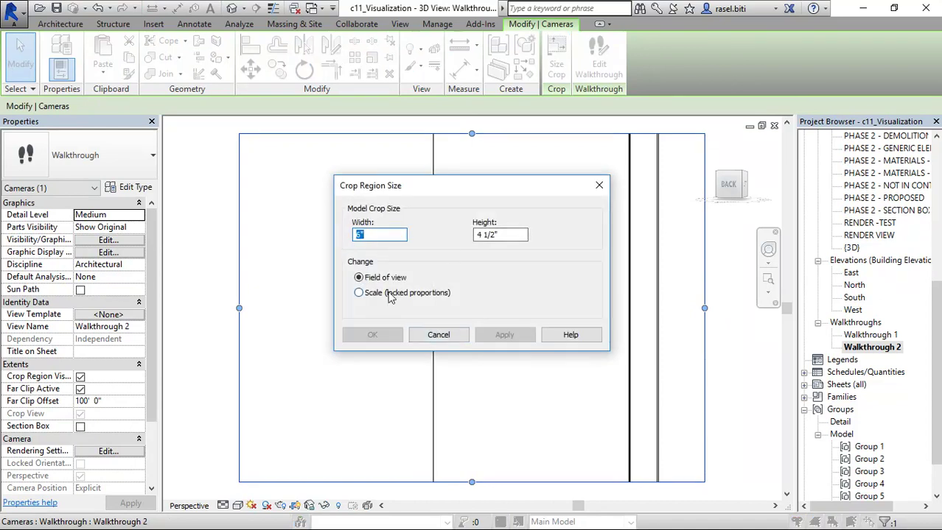
{"action": "left_click", "coordinate": [599, 187]}
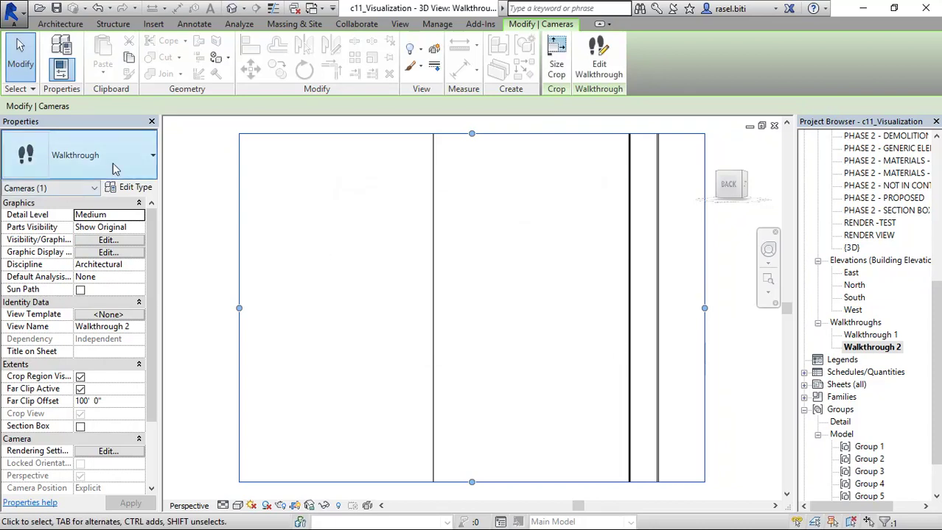
Set the walkthrough to 600 total frames at 30 frames per second.
{"action": "scroll", "coordinate": [148, 287], "scroll_direction": "down", "scroll_amount": 3}
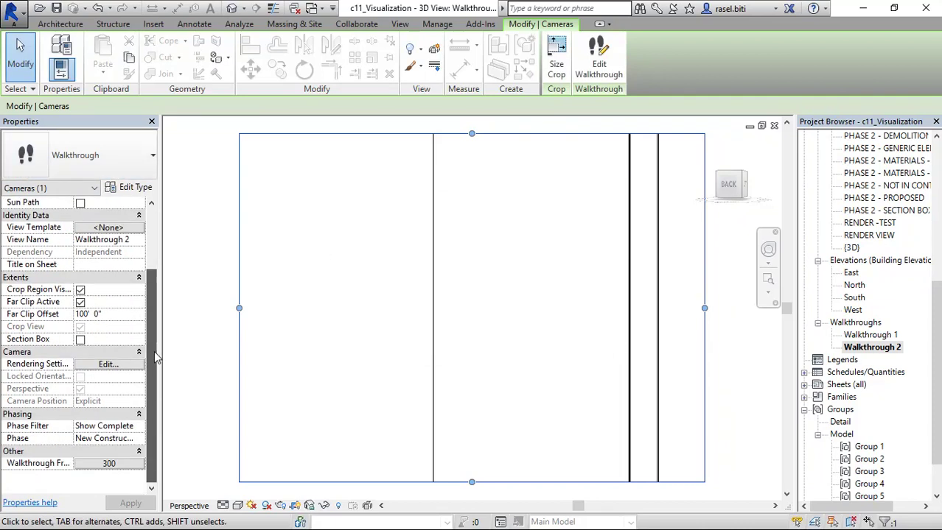
{"action": "left_click", "coordinate": [108, 463]}
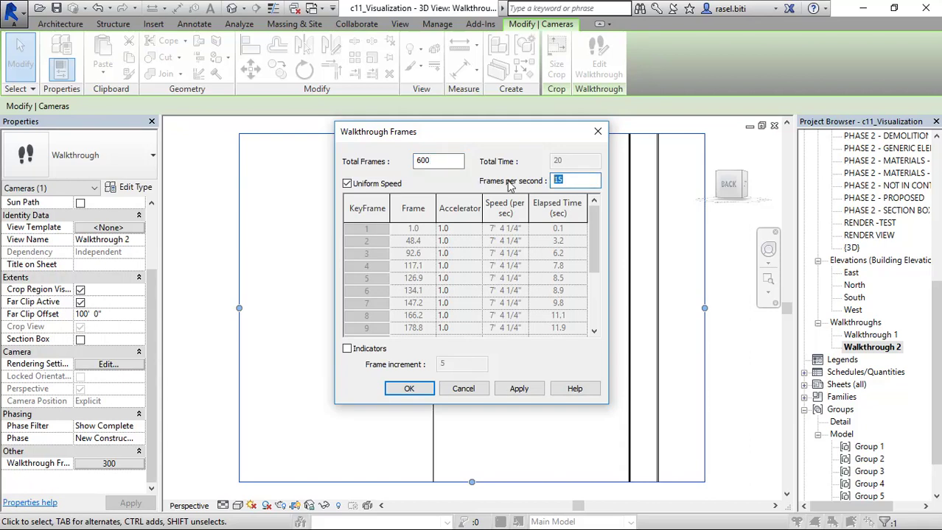
{"action": "type", "text": "0"}
{"action": "key", "text": "Return"}
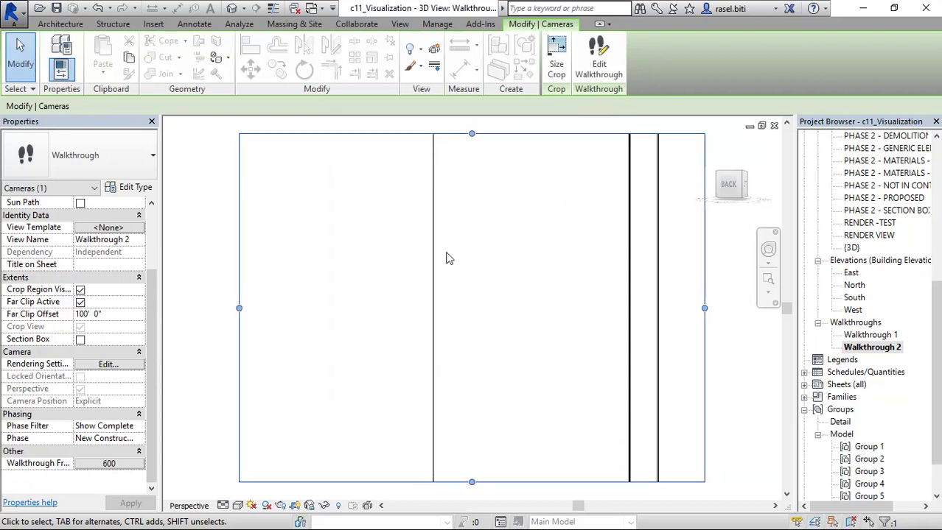
Turn off uniform speed in the walkthrough frame settings, review the key frame accelerators and apply the change.
{"action": "left_click", "coordinate": [111, 463]}
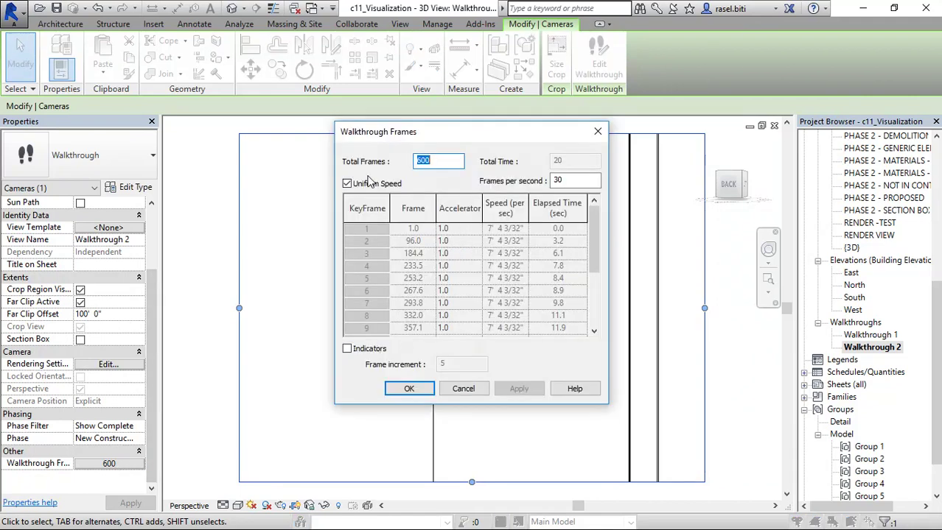
{"action": "left_click", "coordinate": [347, 185]}
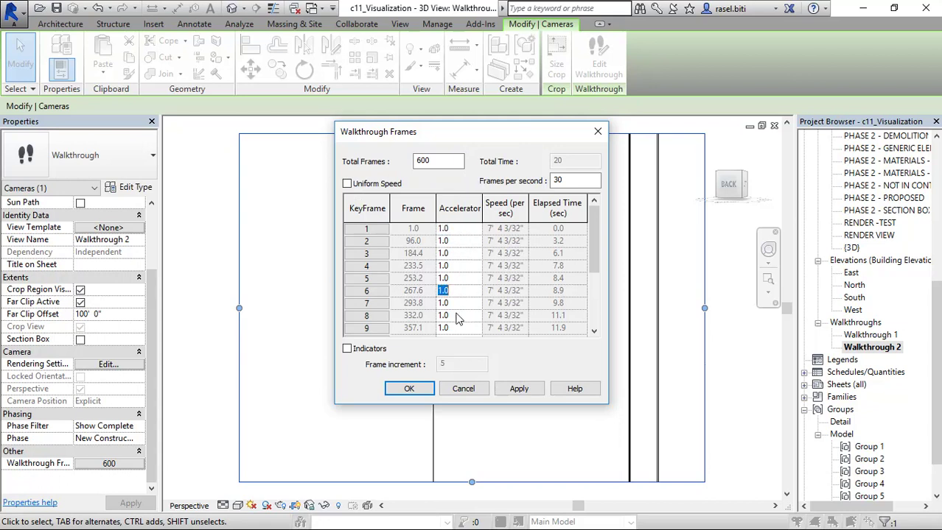
{"action": "scroll", "coordinate": [457, 317], "scroll_direction": "down", "scroll_amount": 3}
{"action": "scroll", "coordinate": [457, 316], "scroll_direction": "up", "scroll_amount": 3}
{"action": "scroll", "coordinate": [457, 307], "scroll_direction": "down", "scroll_amount": 3}
{"action": "scroll", "coordinate": [457, 307], "scroll_direction": "up", "scroll_amount": 3}
{"action": "scroll", "coordinate": [447, 255], "scroll_direction": "down", "scroll_amount": 1}
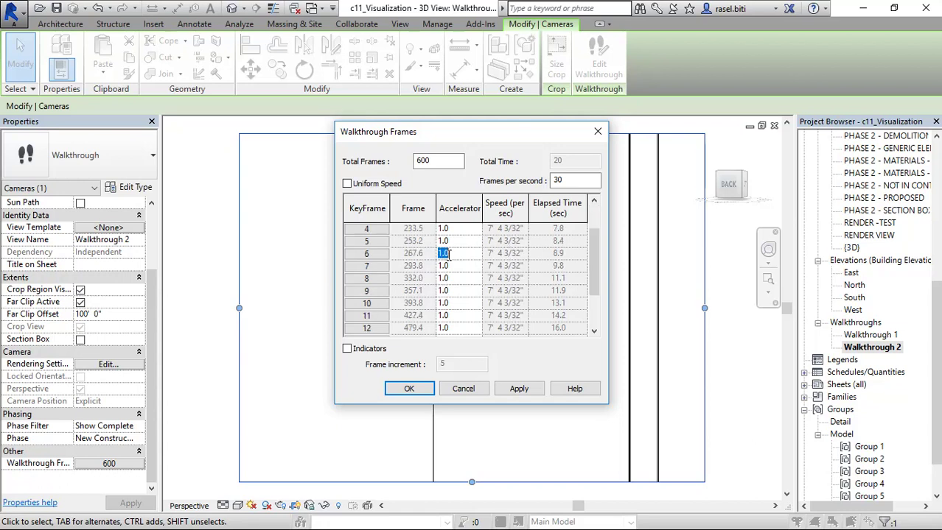
{"action": "left_click", "coordinate": [525, 389]}
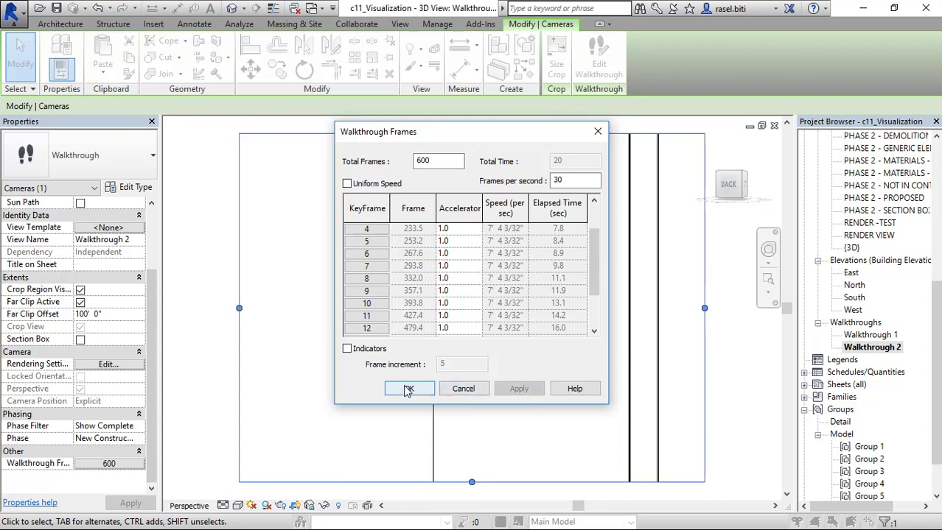
{"action": "left_click", "coordinate": [408, 389]}
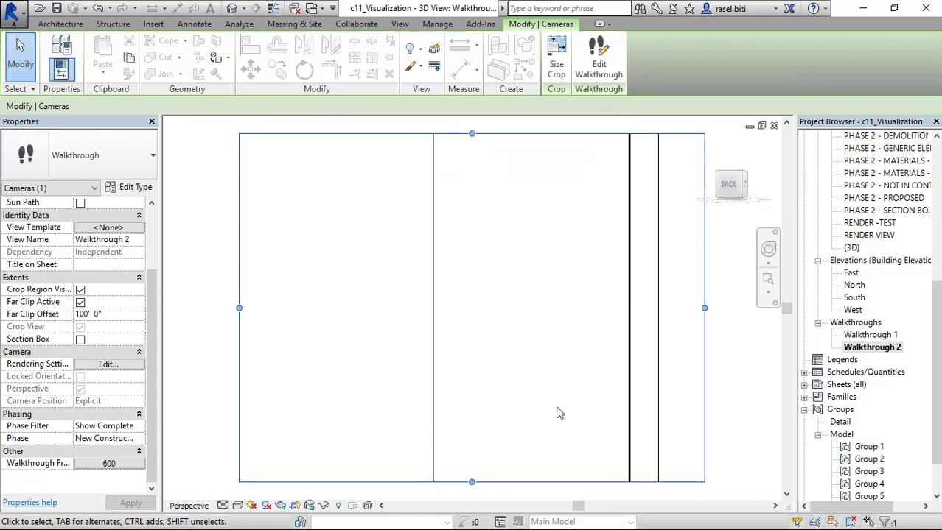
Set up a walkthrough animation export of all frames with the Realistic visual style.
{"action": "left_click", "coordinate": [25, 17]}
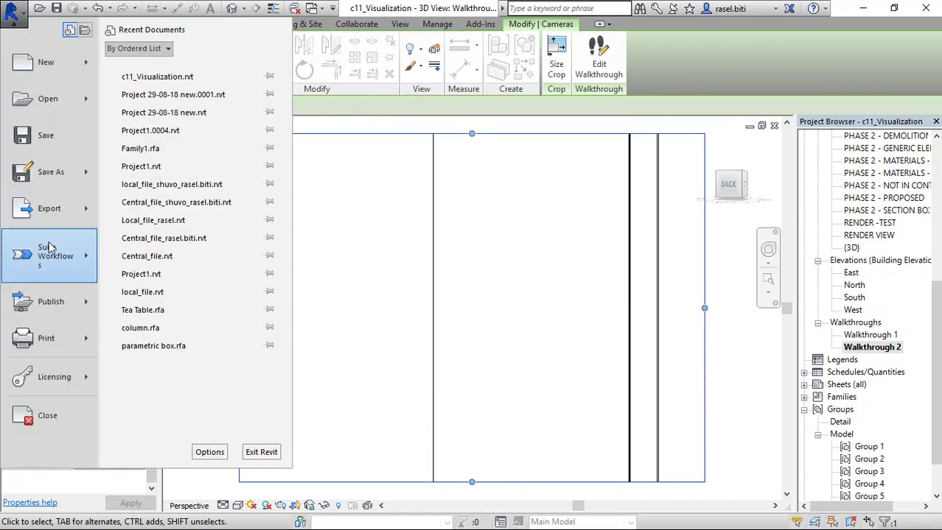
{"action": "mouse_move", "coordinate": [79, 213]}
{"action": "mouse_move", "coordinate": [177, 412]}
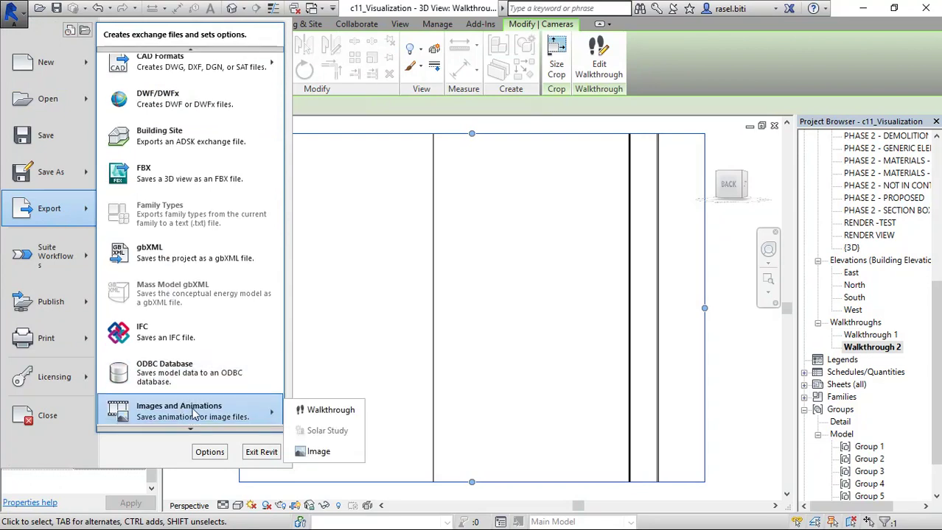
{"action": "left_click", "coordinate": [318, 411]}
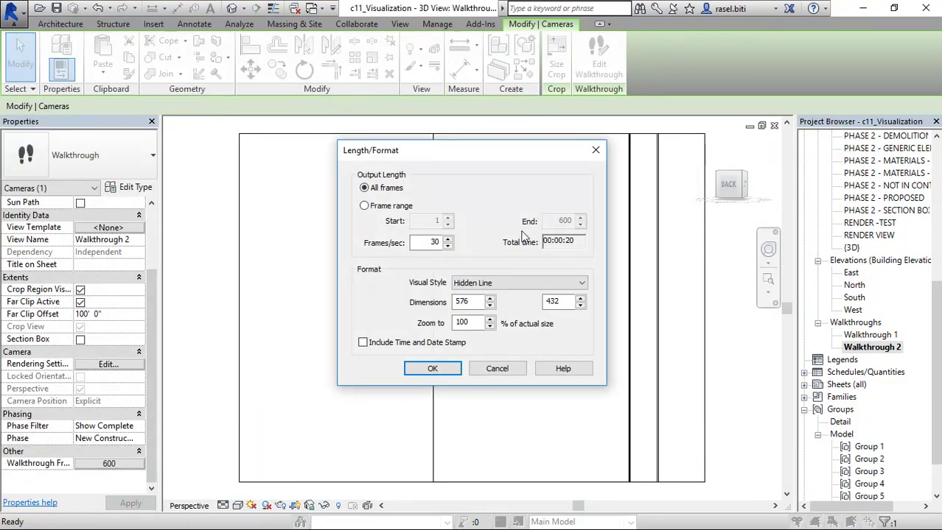
{"action": "left_click", "coordinate": [499, 286]}
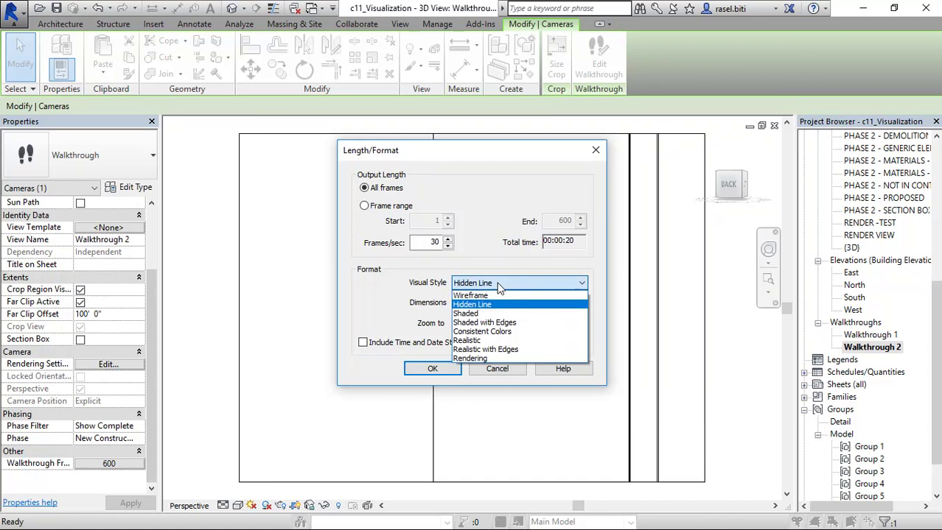
{"action": "left_click", "coordinate": [486, 343]}
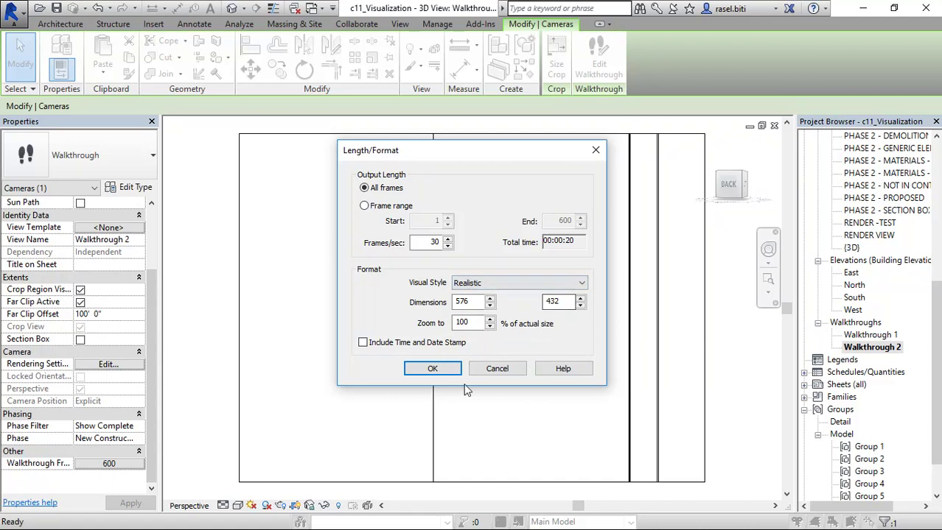
{"action": "left_click", "coordinate": [431, 368]}
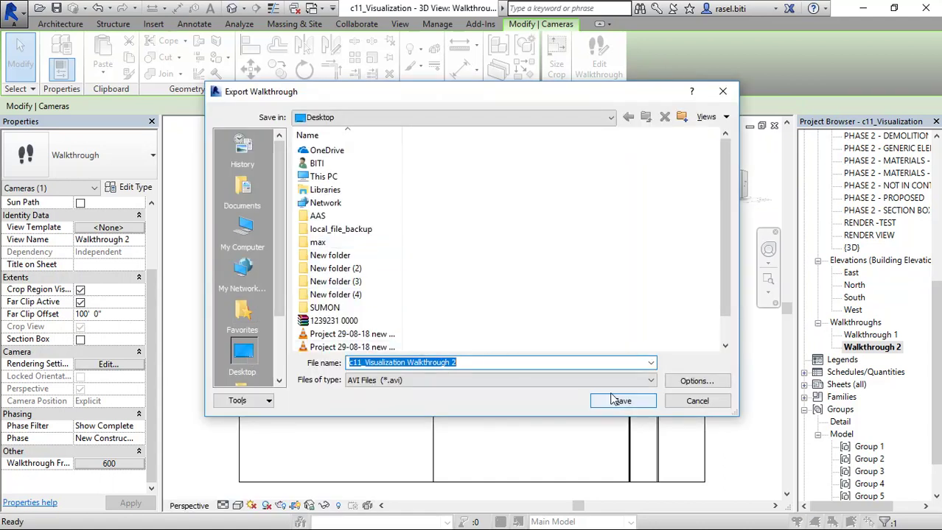
Save the walkthrough as the AVI file "c11_Visualization Walkthrough 2" on the Desktop, using Microsoft Video 1 compression.
{"action": "left_click", "coordinate": [634, 400]}
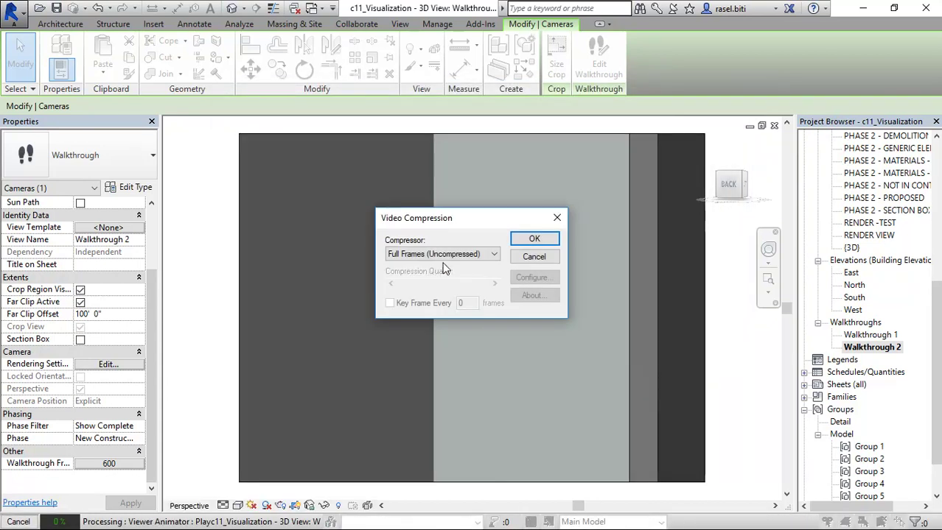
{"action": "left_click", "coordinate": [445, 254]}
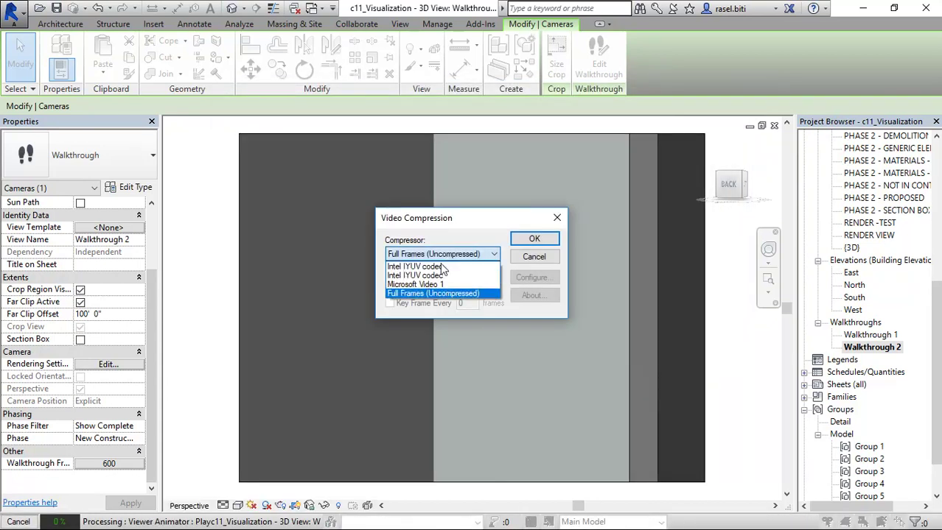
{"action": "left_click", "coordinate": [420, 284]}
{"action": "left_click", "coordinate": [534, 239]}
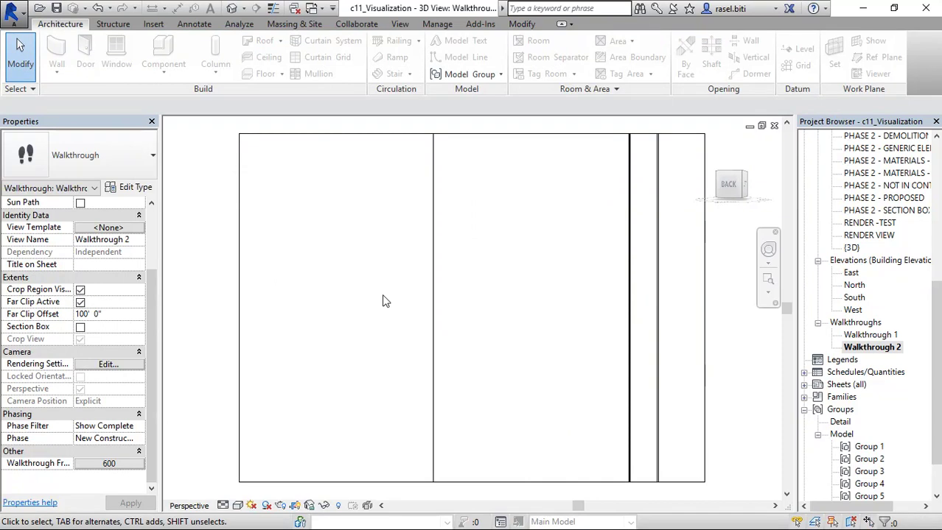
Minimize all open windows to reach the Windows desktop.
{"action": "left_click", "coordinate": [857, 14]}
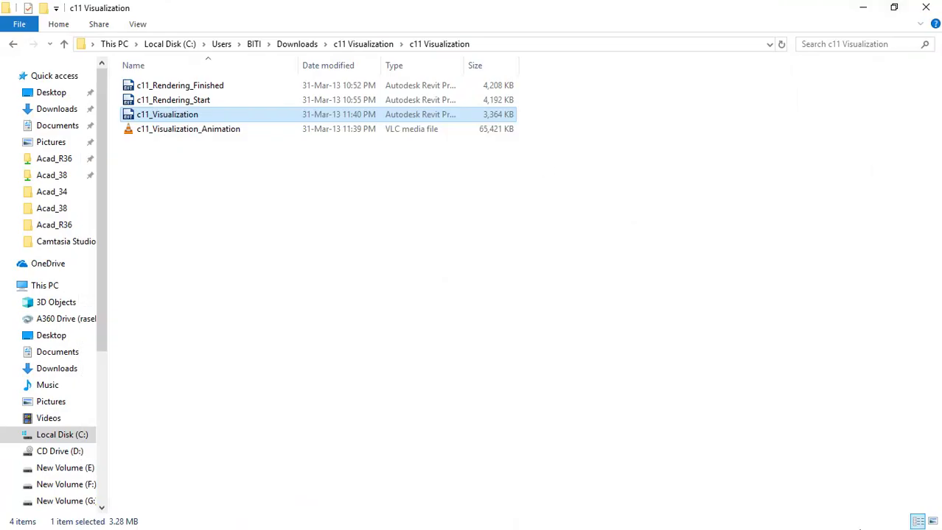
{"action": "left_click", "coordinate": [862, 7]}
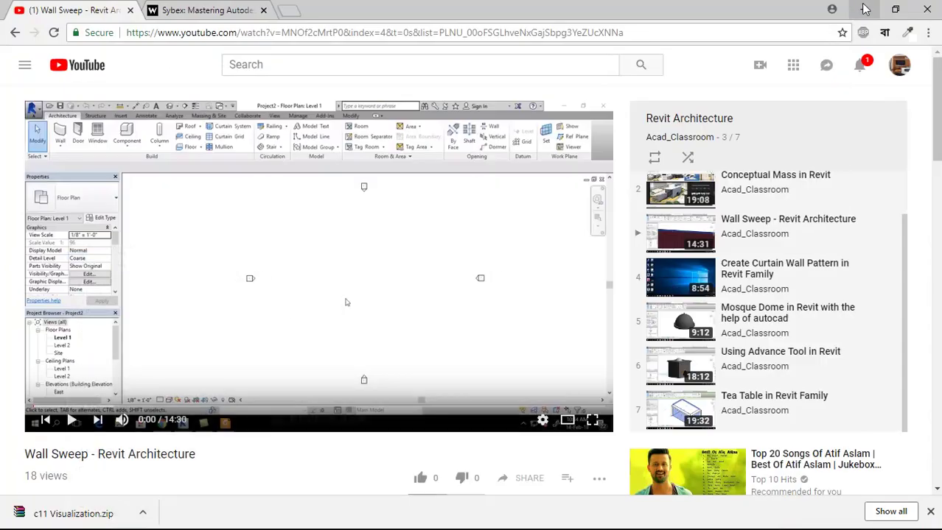
{"action": "left_click", "coordinate": [864, 7]}
{"action": "left_click", "coordinate": [882, 9]}
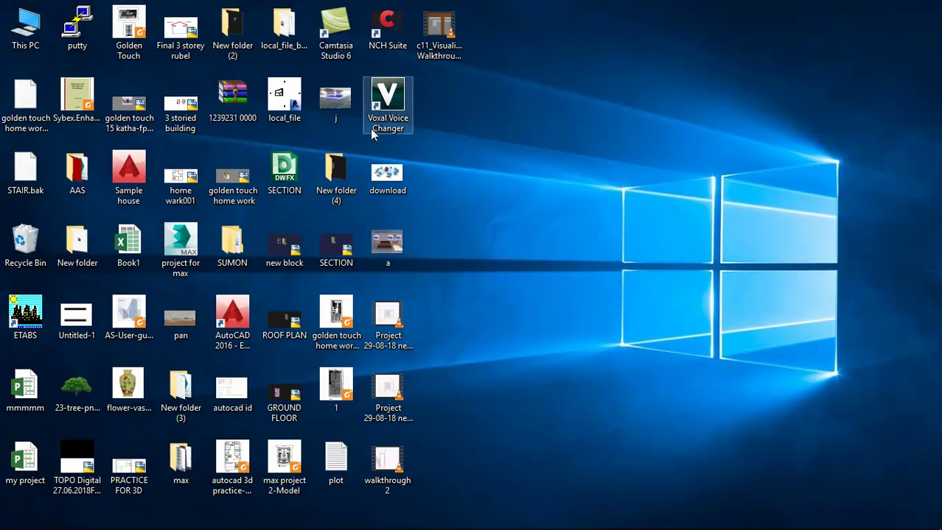
Play the exported c11_Visualization Walkthrough 2 video in VLC media player, then move and shrink the player window.
{"action": "right_click", "coordinate": [448, 30]}
{"action": "mouse_move", "coordinate": [629, 128]}
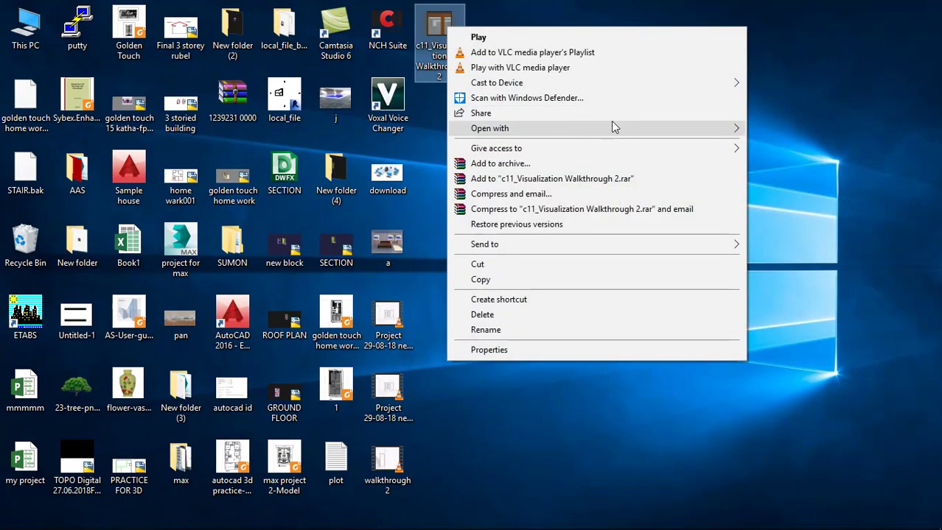
{"action": "left_click", "coordinate": [796, 193]}
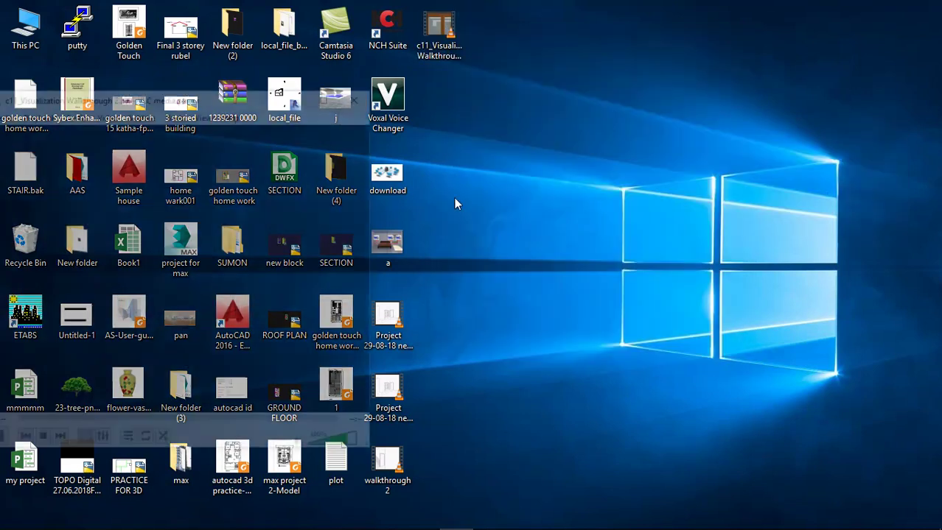
{"action": "left_click_drag", "start_coordinate": [185, 94], "coordinate": [425, 53]}
{"action": "left_click_drag", "start_coordinate": [606, 411], "coordinate": [545, 267]}
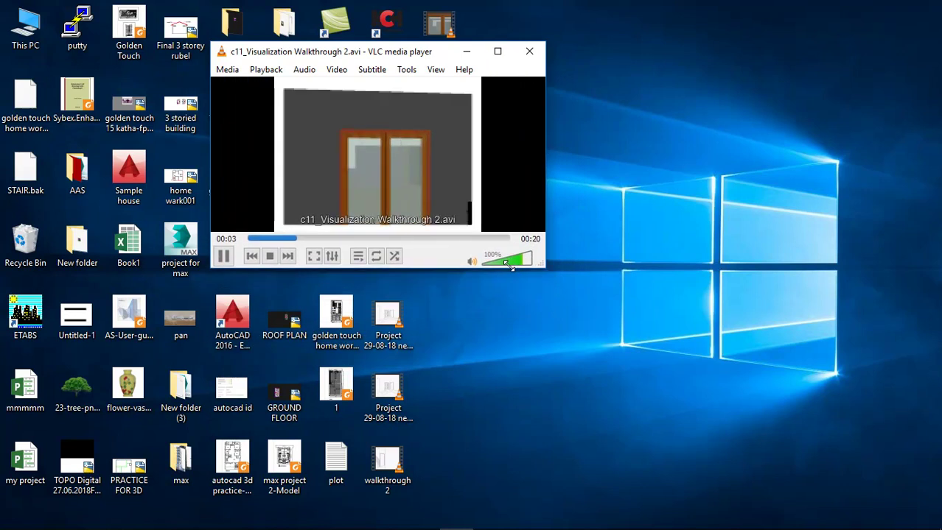